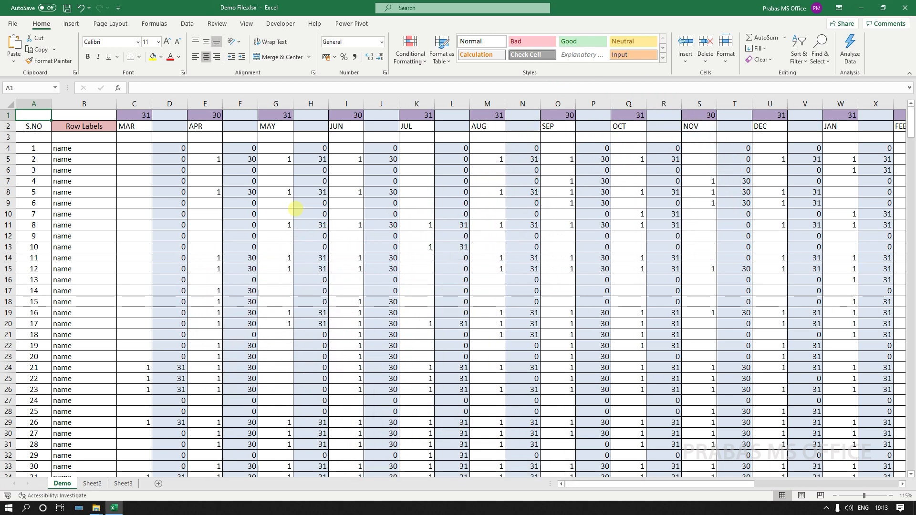
Check the values in J14 and column D, then select the zeros in D4:D23 and column F.
click(385, 261)
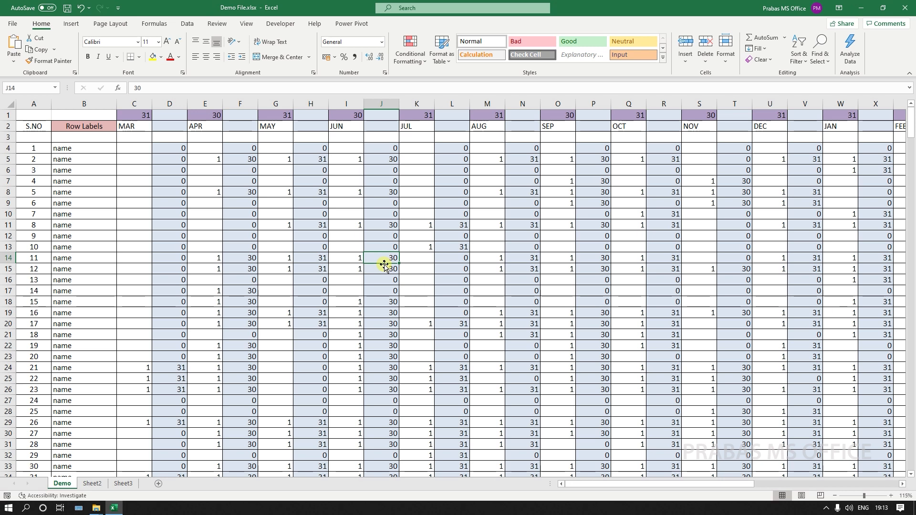
click(181, 238)
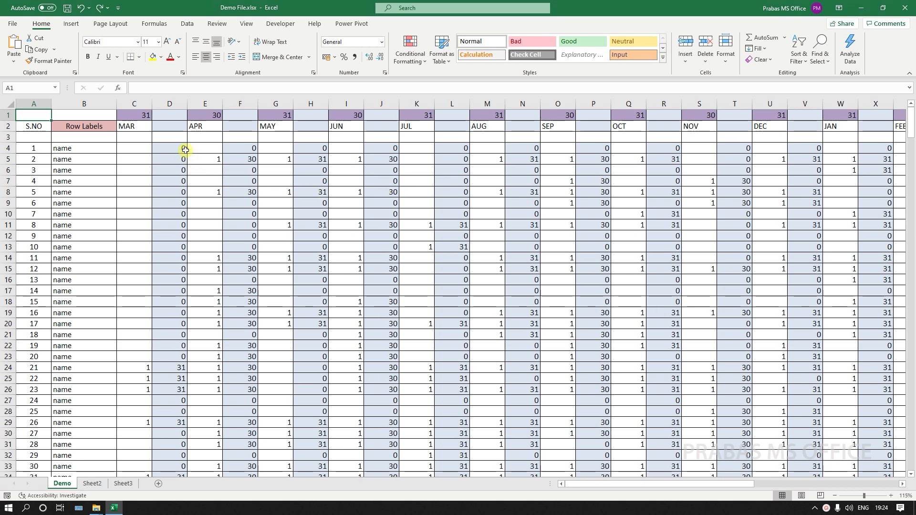
drag(183, 149, 172, 361)
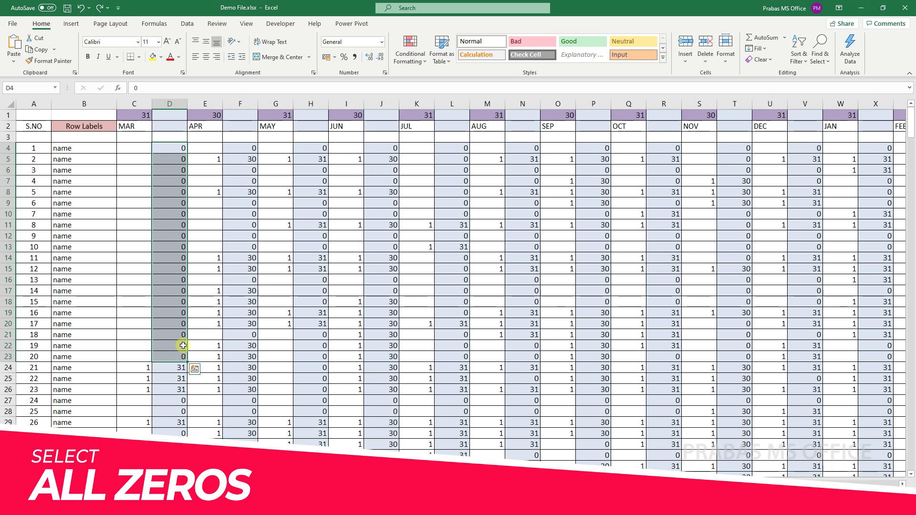
ctrl+click(243, 150)
ctrl+drag(243, 171, 243, 247)
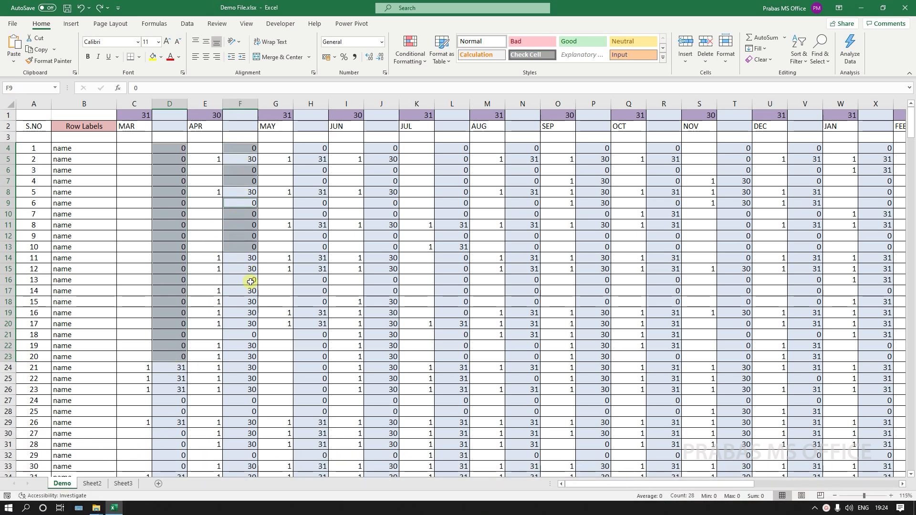
Add the remaining column F zeros, clear them all, then undo the clearing.
ctrl+click(248, 281)
ctrl+click(247, 336)
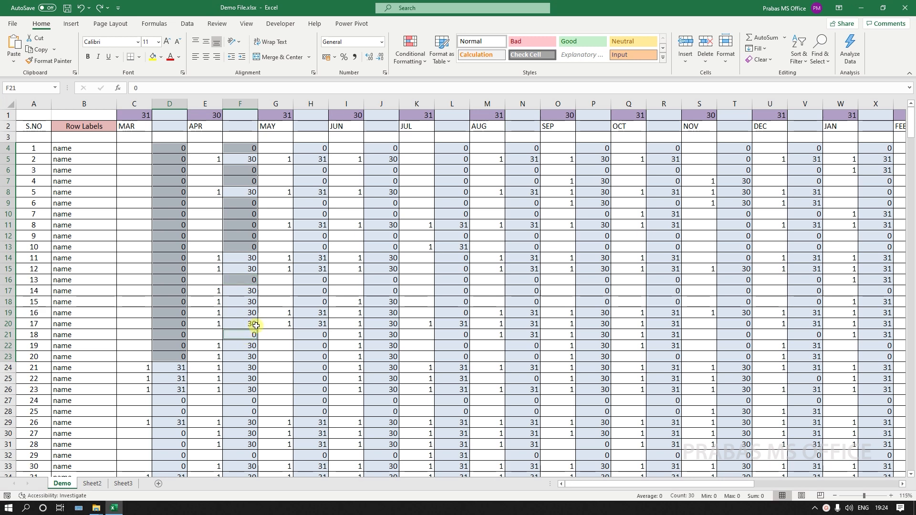
key(Delete)
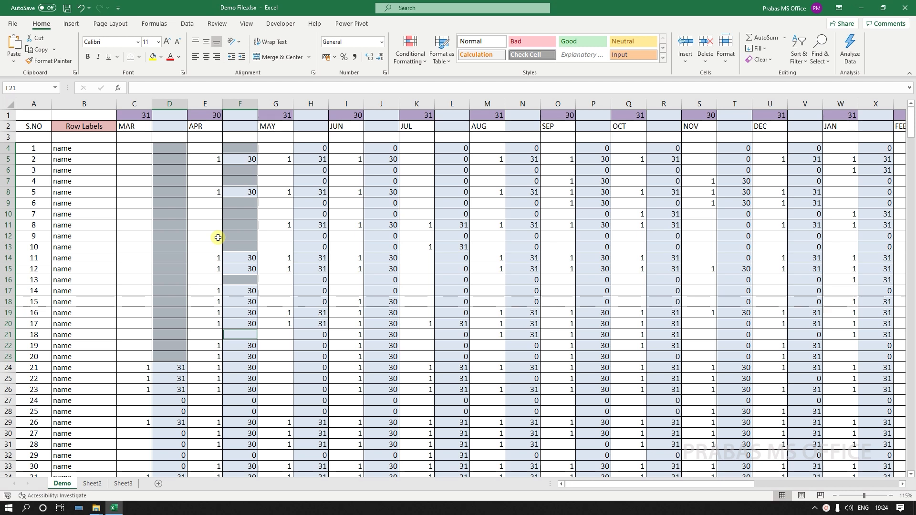
click(80, 7)
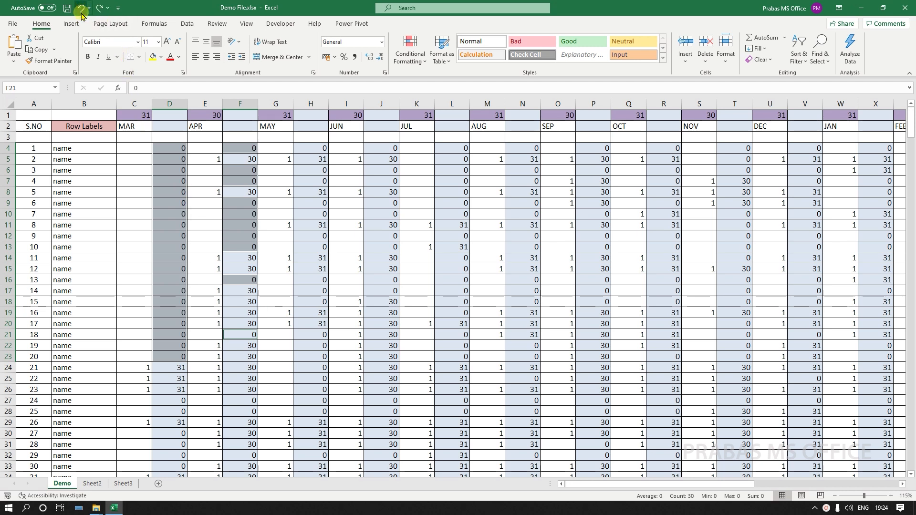
Reset the selection to E18 and search the sheet for 0 with Match entire cell contents.
click(206, 302)
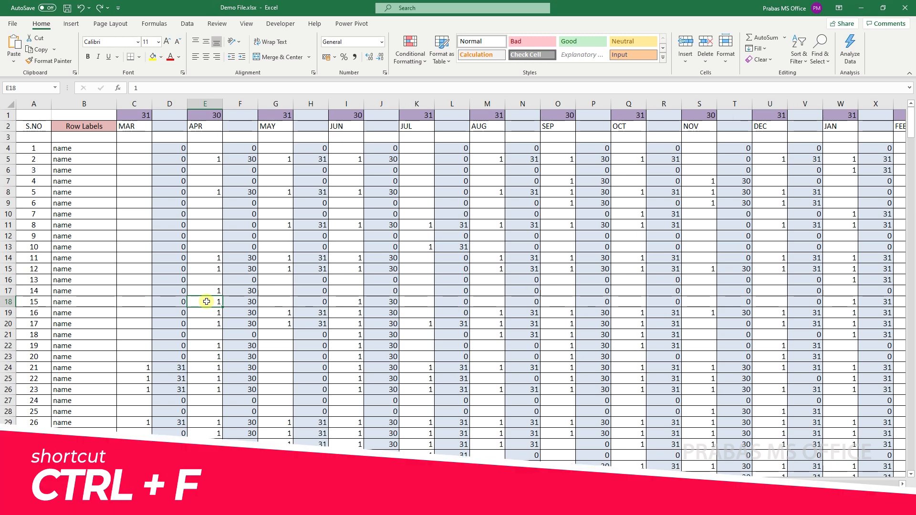
key(ctrl+f)
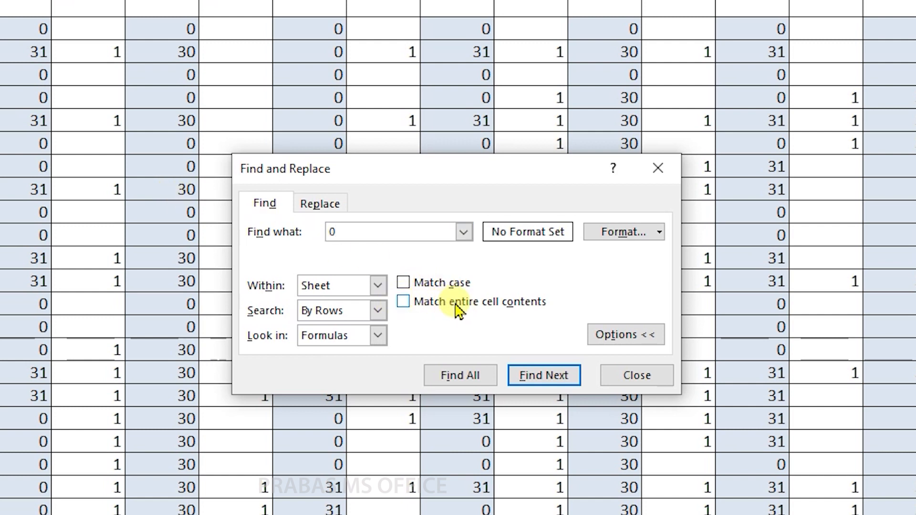
click(405, 302)
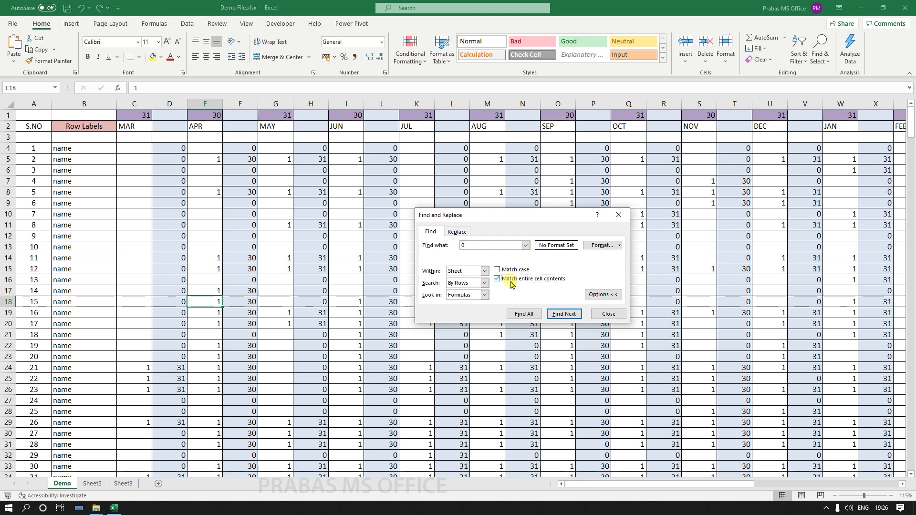
Find All cells exactly 0, enlarge the results list, and select all 4045 results.
click(527, 315)
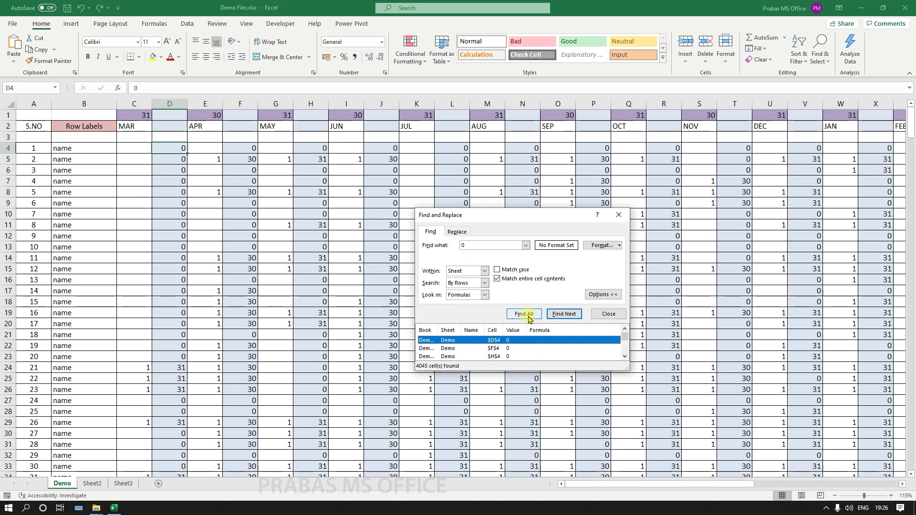
drag(520, 220, 494, 101)
drag(482, 249, 487, 507)
scroll(490, 396, down, 4)
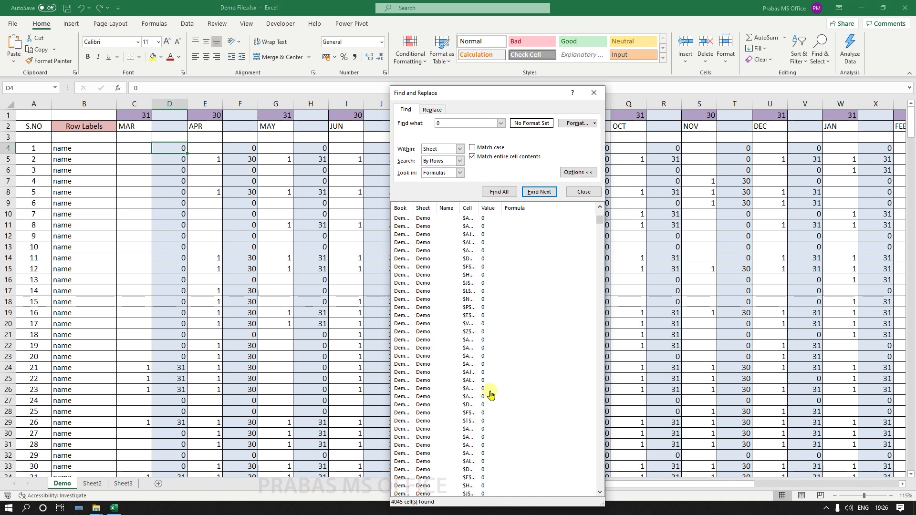
mouse_move(600, 221)
mouse_down()
mouse_move(597, 274)
mouse_move(603, 208)
mouse_up()
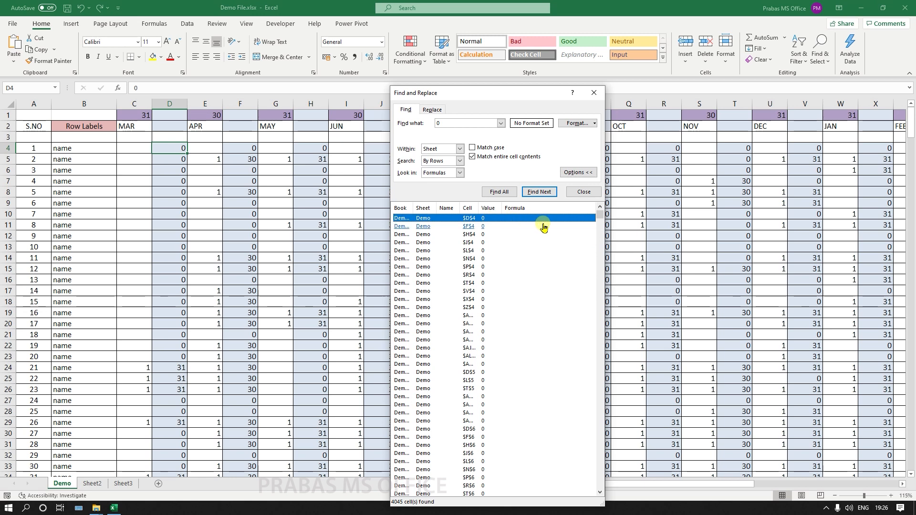
key(shift+End)
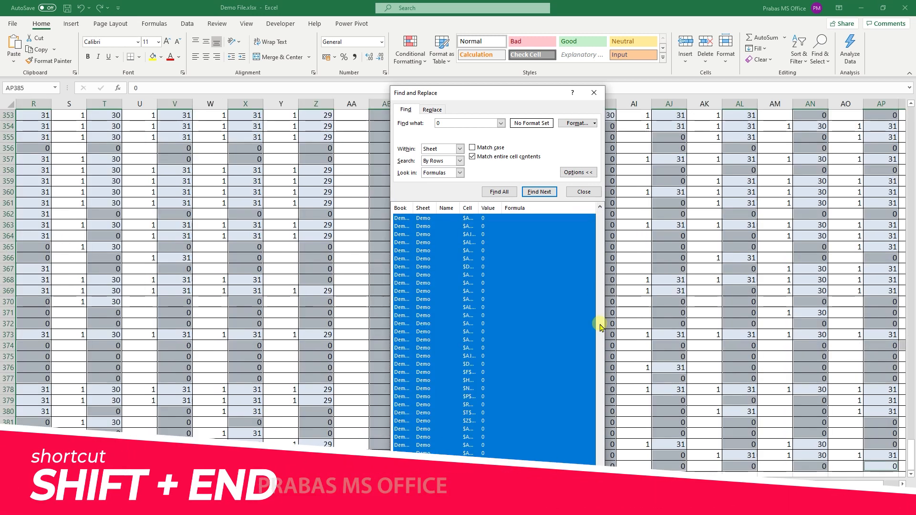
drag(605, 422, 606, 217)
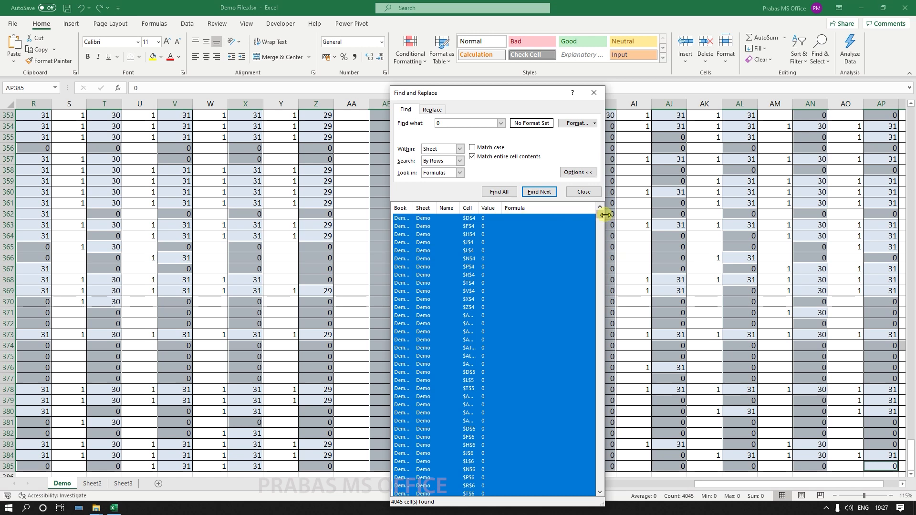
drag(598, 214, 593, 446)
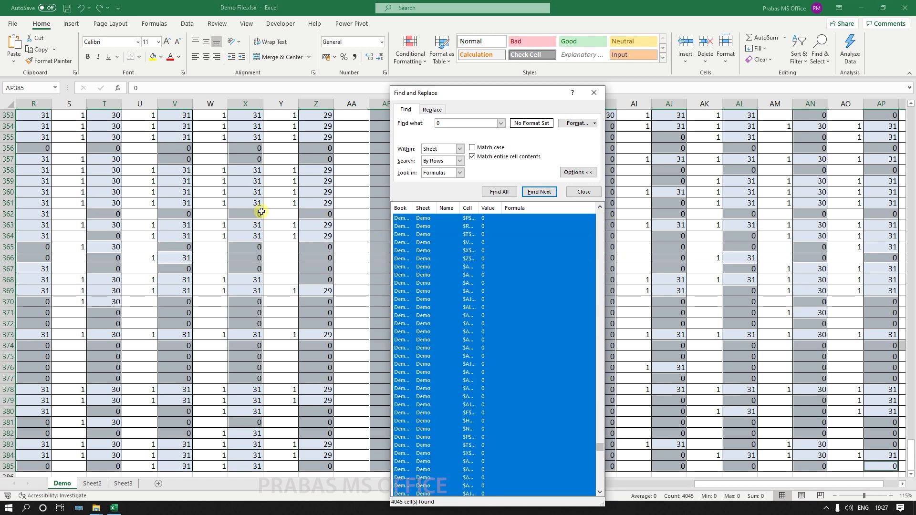
Close the Find dialog with the zeros still selected and clear their contents.
click(594, 93)
scroll(593, 273, up, 20)
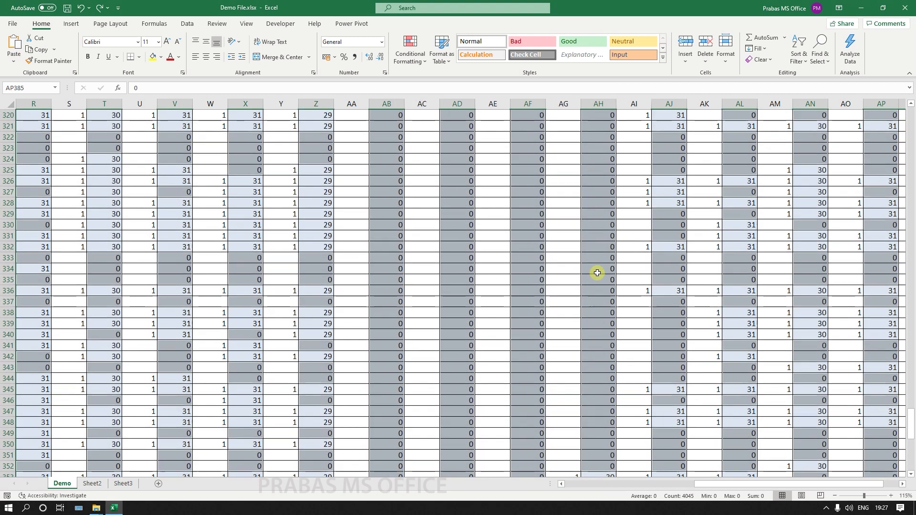
scroll(597, 272, up, 3)
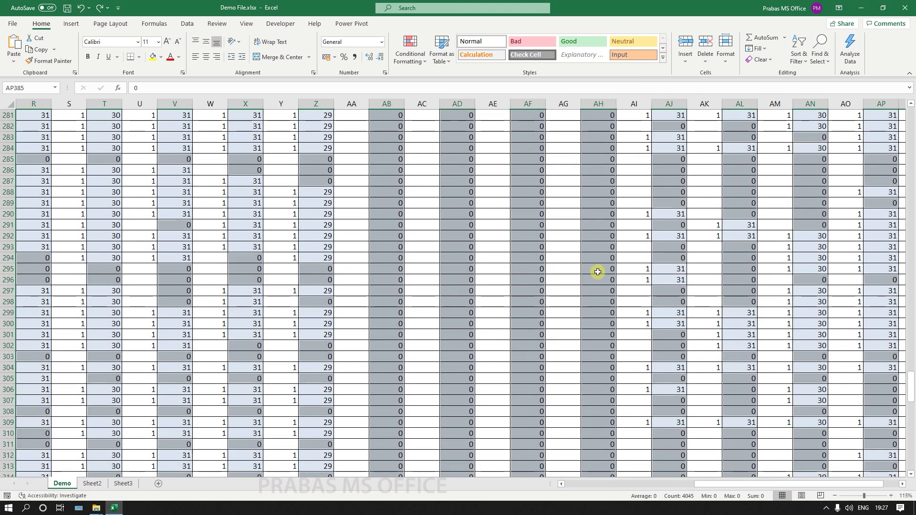
key(Delete)
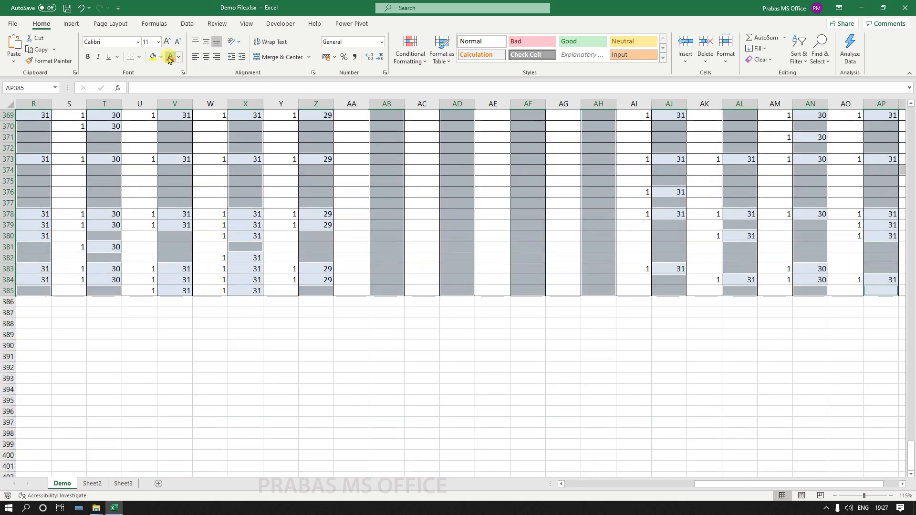
Fill the emptied former-zero cells yellow.
click(149, 57)
scroll(363, 230, up, 12)
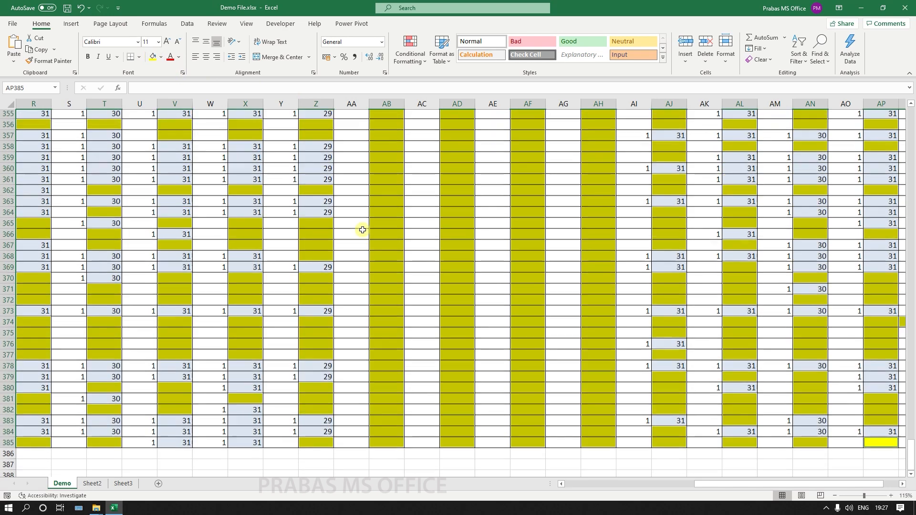
scroll(362, 230, up, 10)
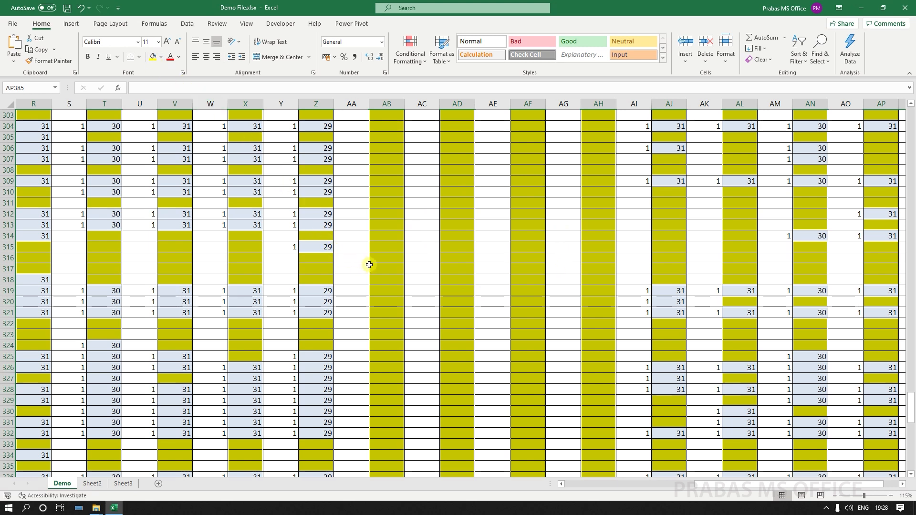
Change the selected cells' fill from yellow to a dark red theme colour.
click(161, 59)
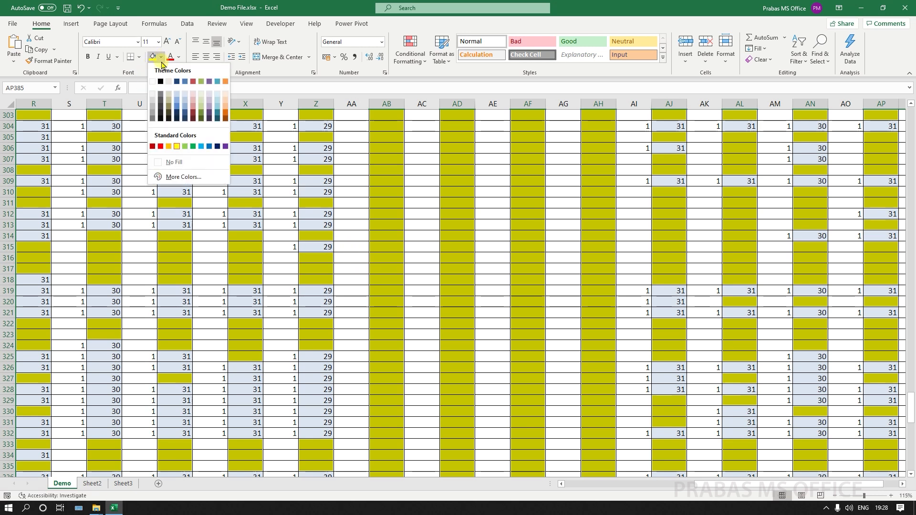
click(193, 86)
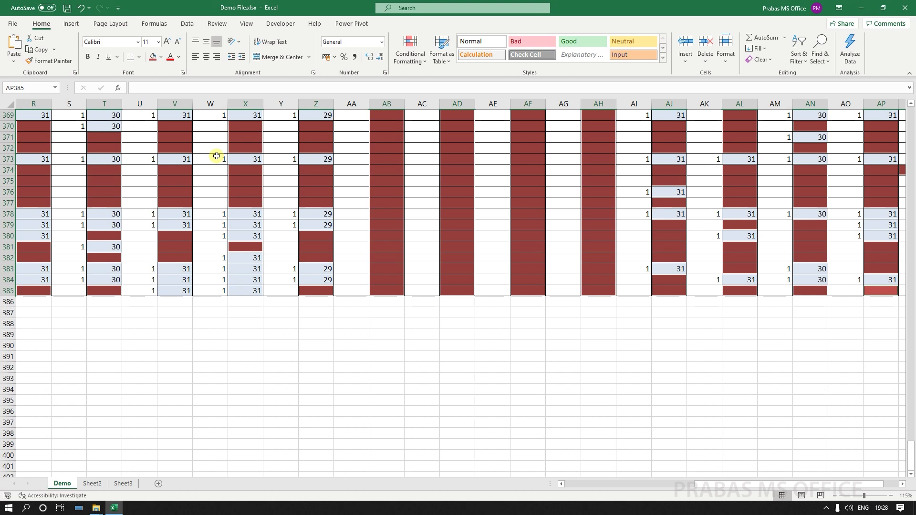
Enter '-' into all selected cells with Ctrl+Enter, then return to A1 and reopen Find.
text(-)
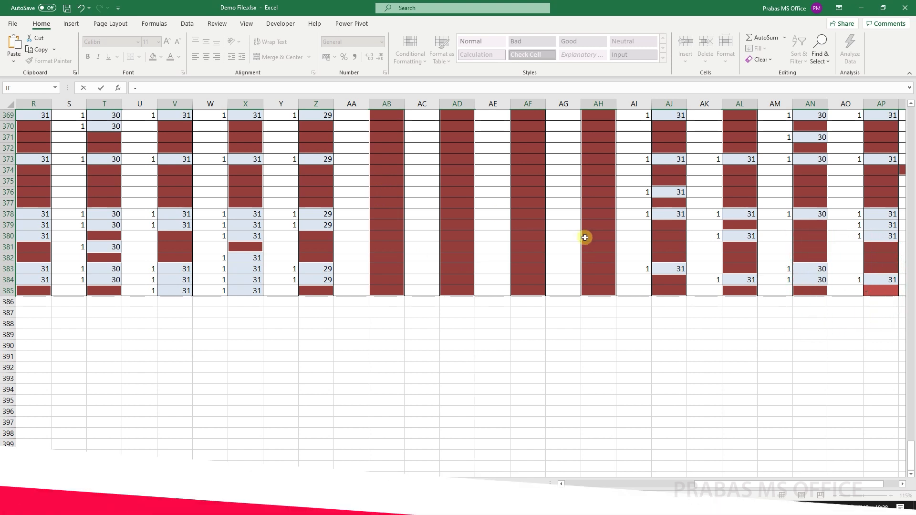
key(ctrl+Return)
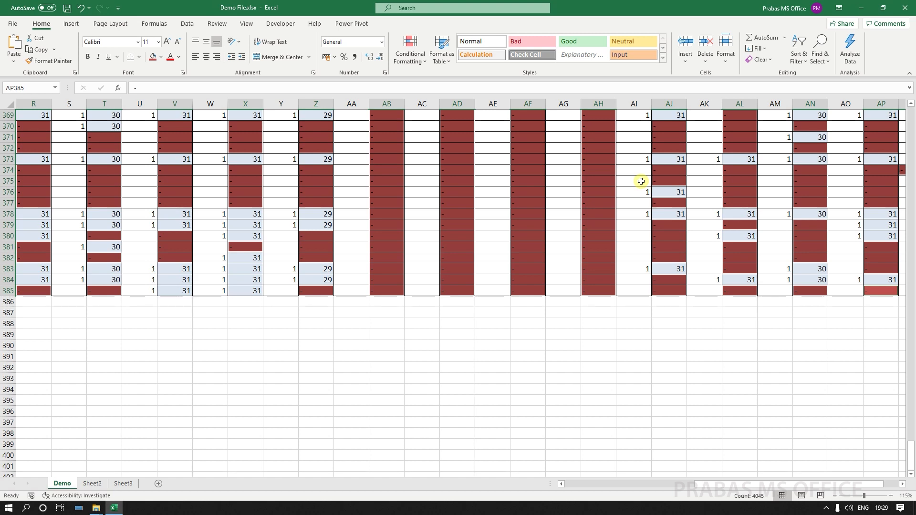
key(ctrl+Home)
key(ctrl+f)
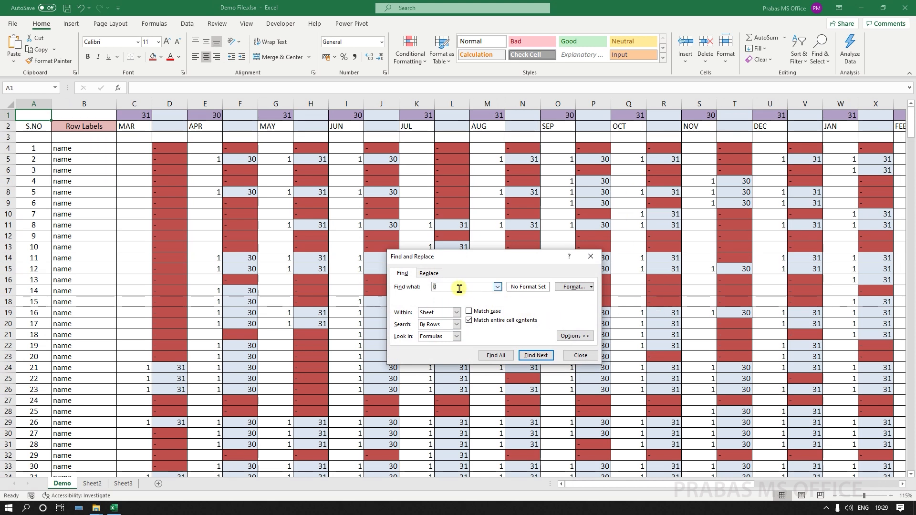
click(469, 321)
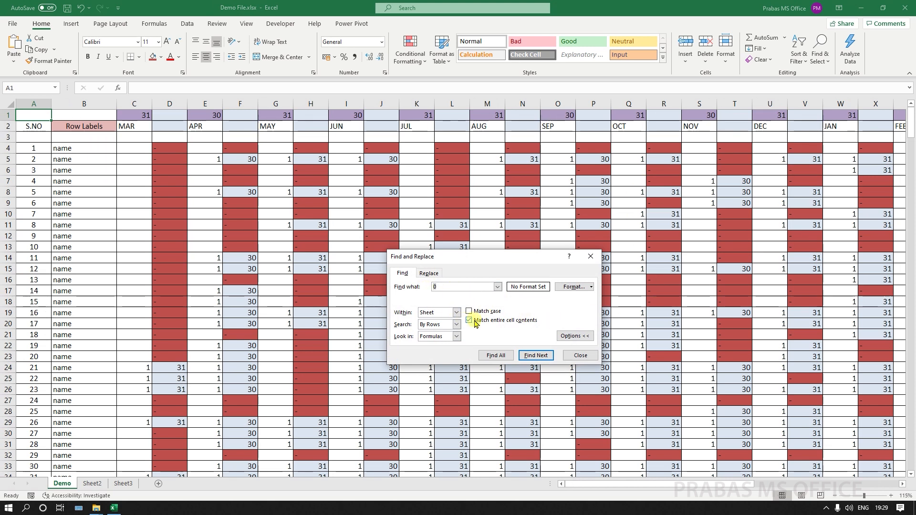
click(496, 356)
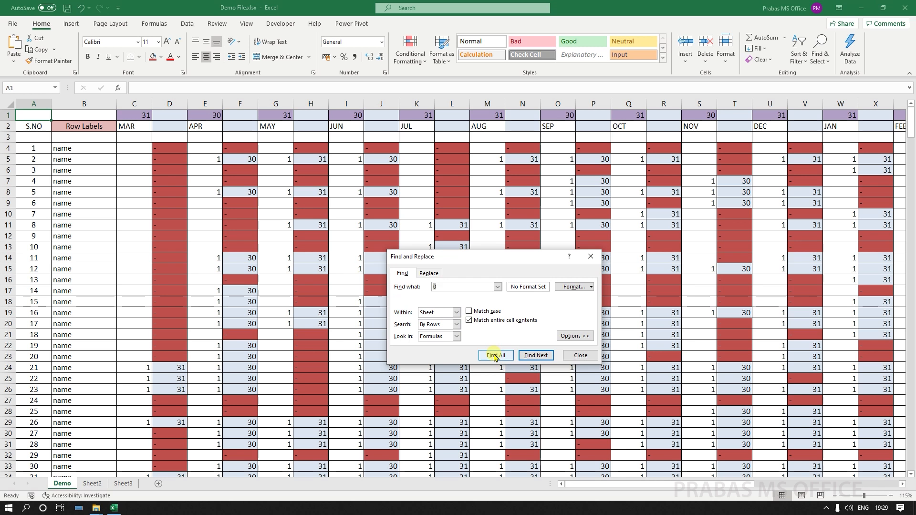